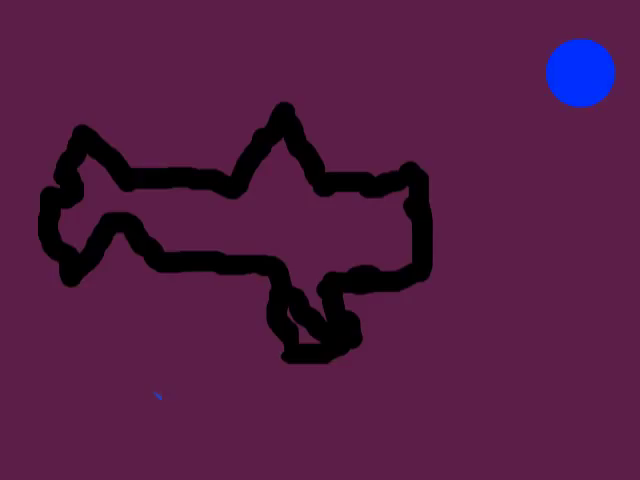
Erase the lower fin outline below the shark's belly, leaving only broken black fragments
mouse_move(330, 350)
mouse_down()
mouse_move(290, 352)
mouse_move(300, 270)
mouse_up()
drag(280, 320, 320, 300)
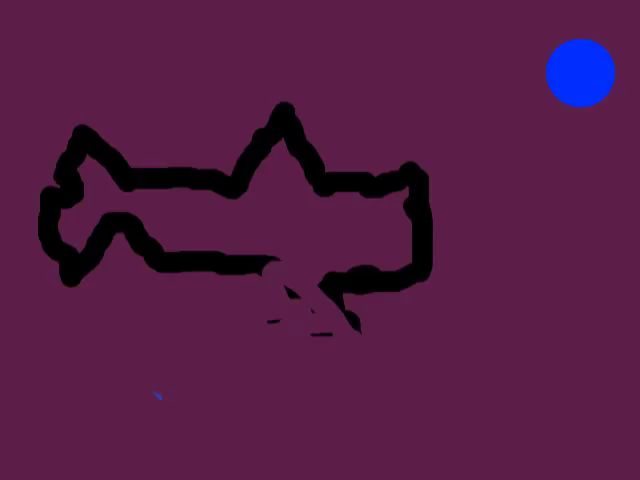